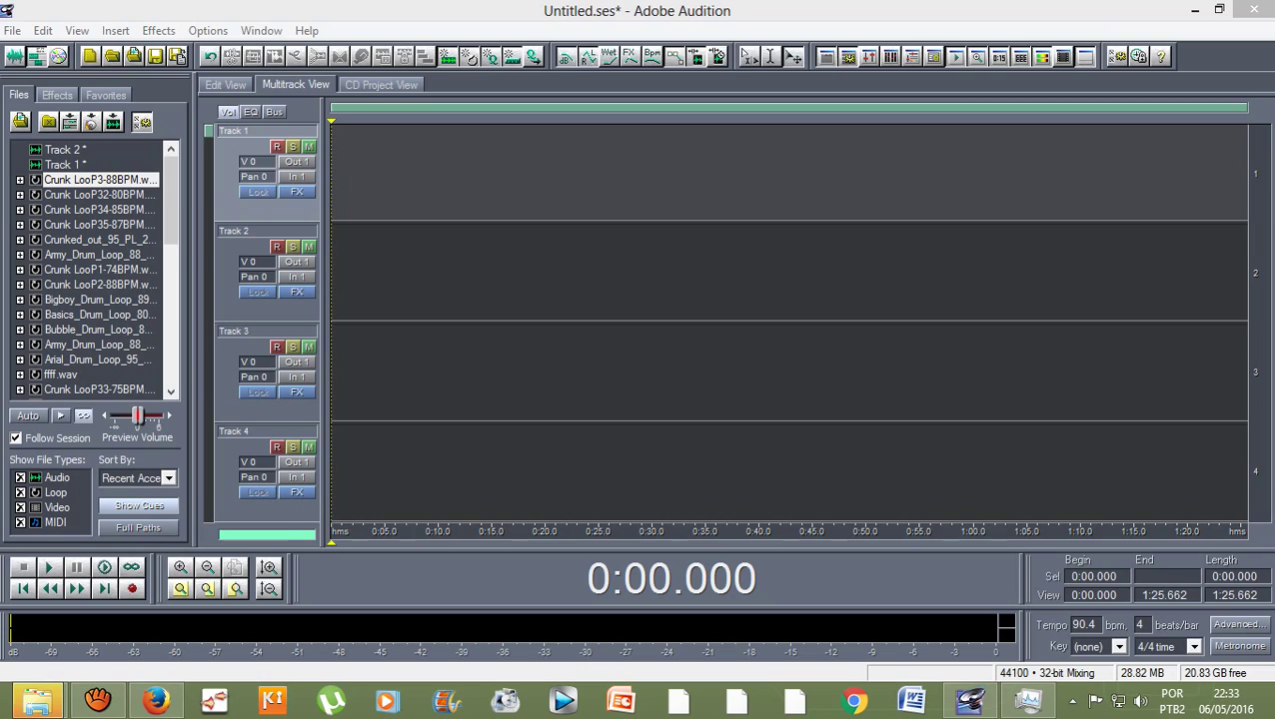
- Arm Track 1 for recording and record about 17 seconds of audio from the session start
click(278, 148)
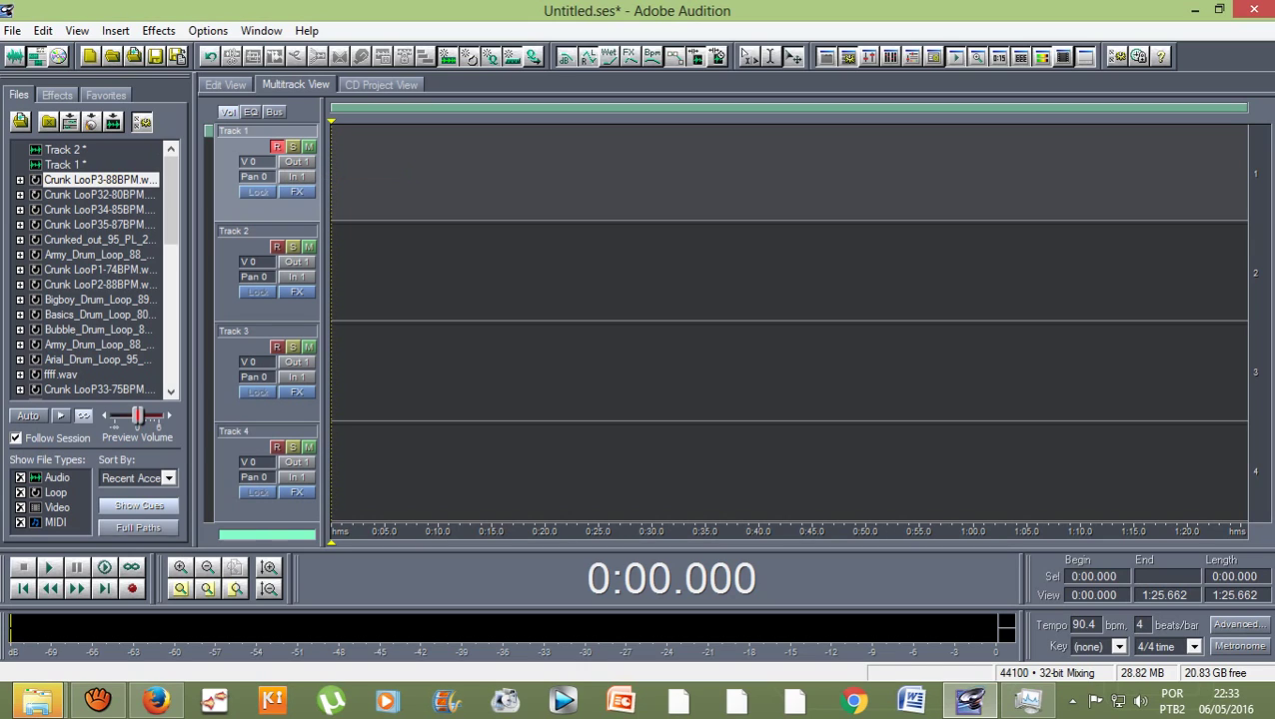
click(132, 588)
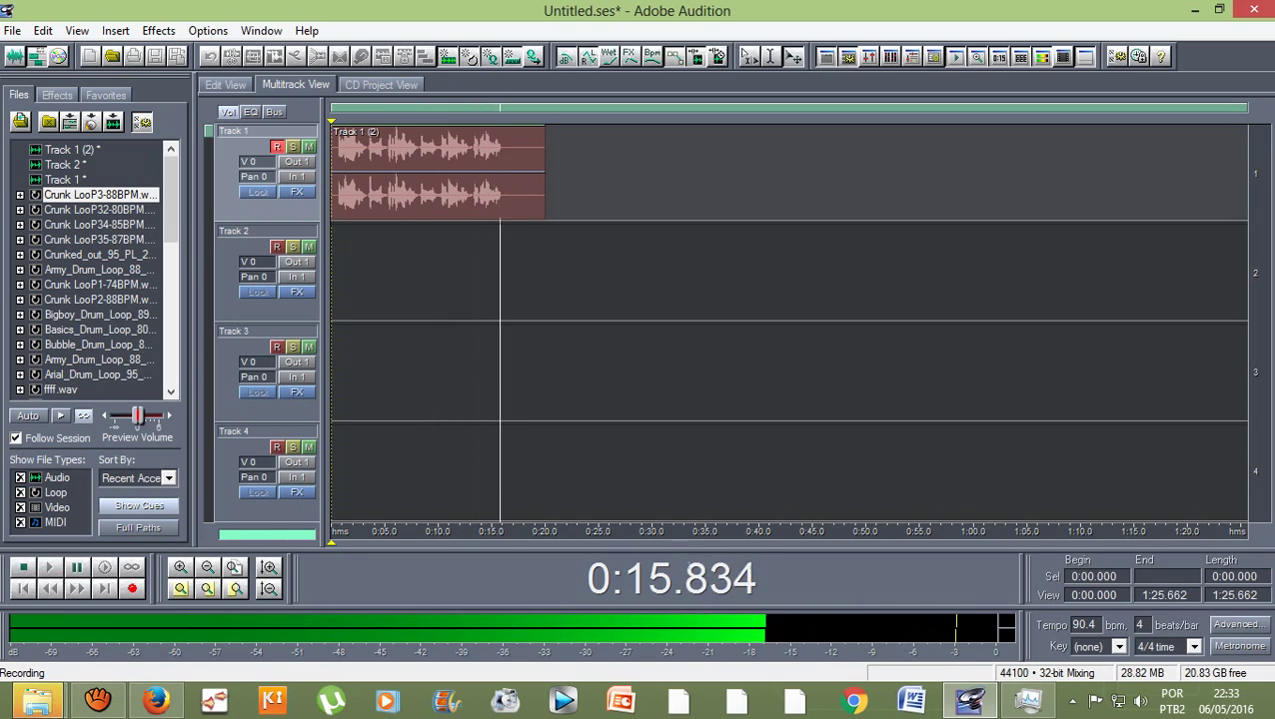
key(space)
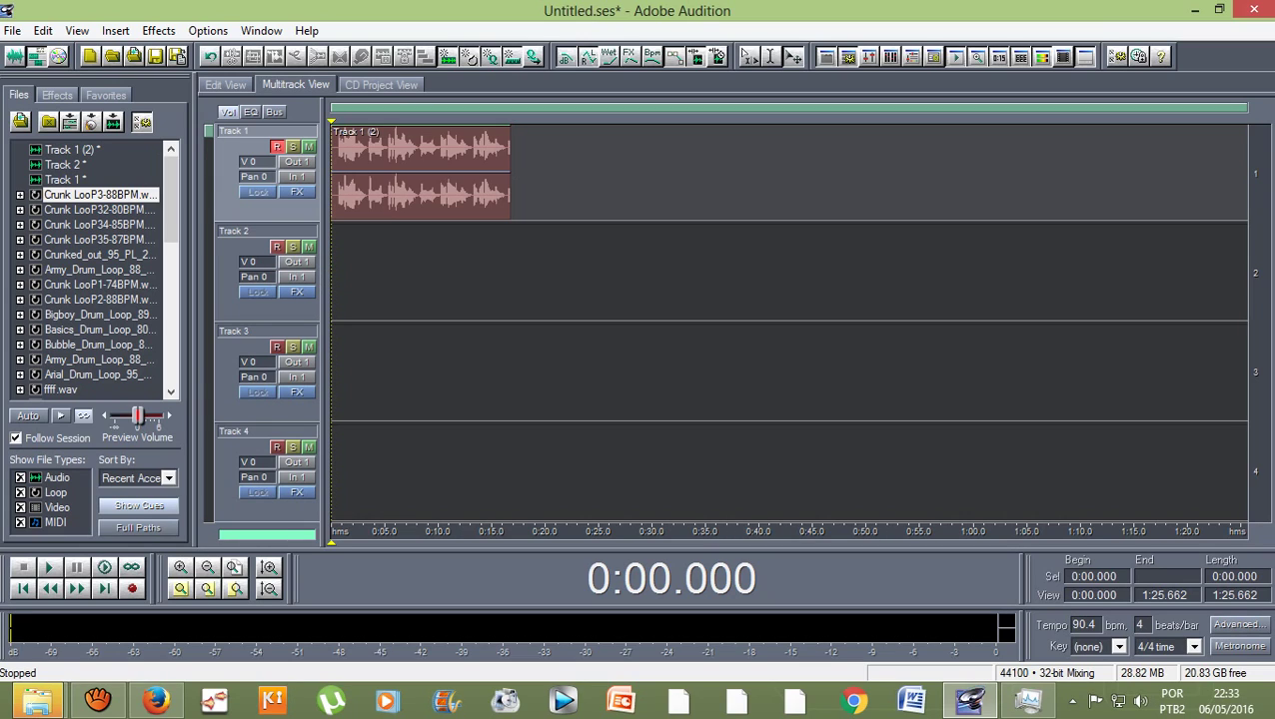
- Disarm Track 1, arm Track 2, and record a second voice take of about 17 seconds alongside the first recording
click(254, 238)
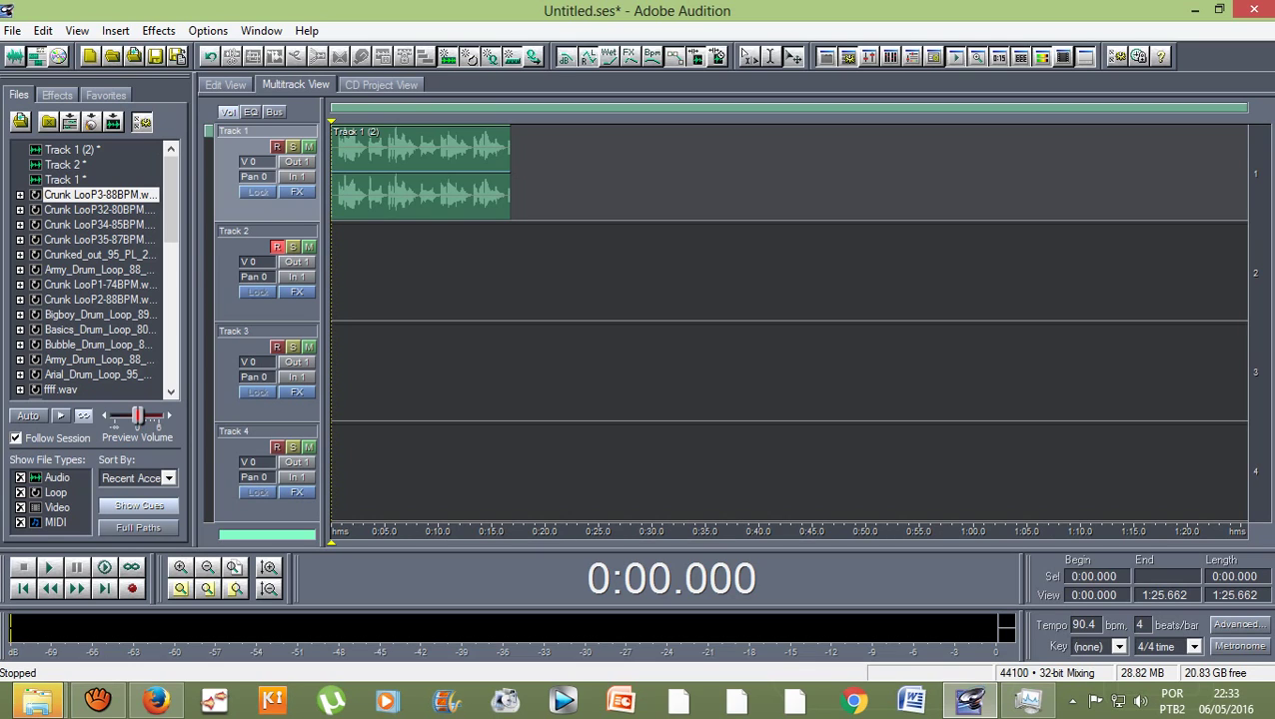
key(ctrl+space)
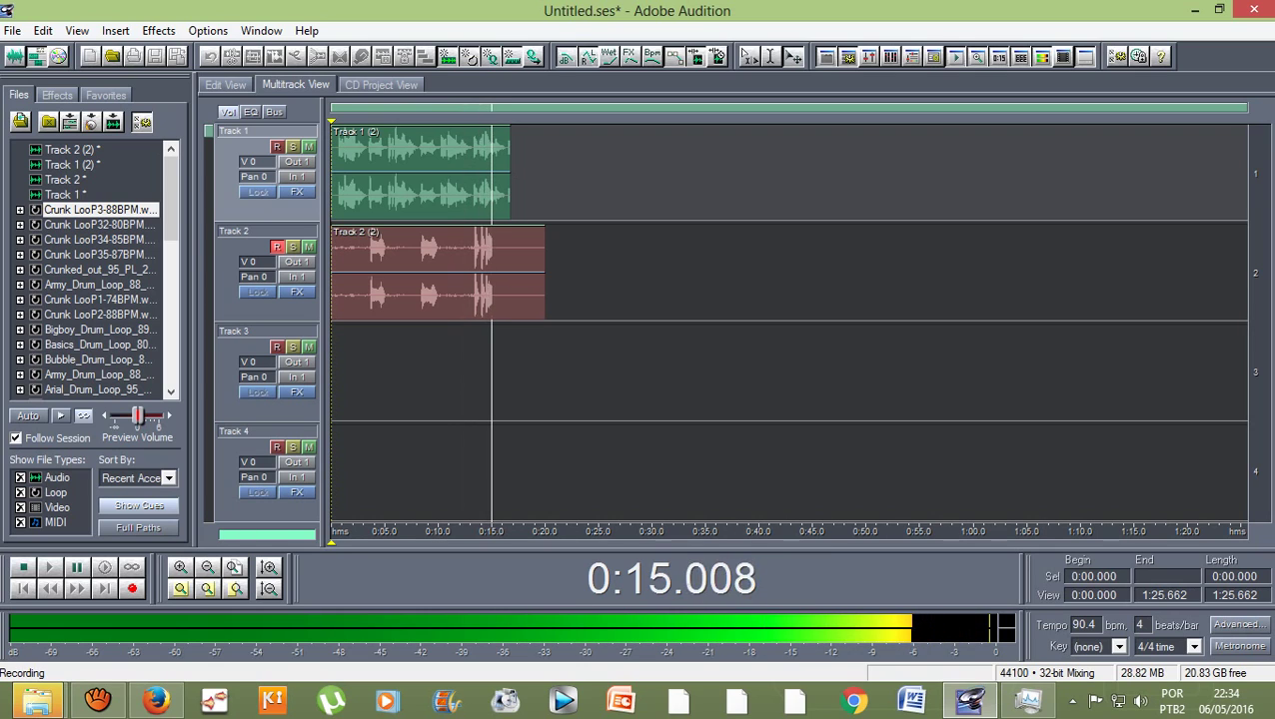
key(space)
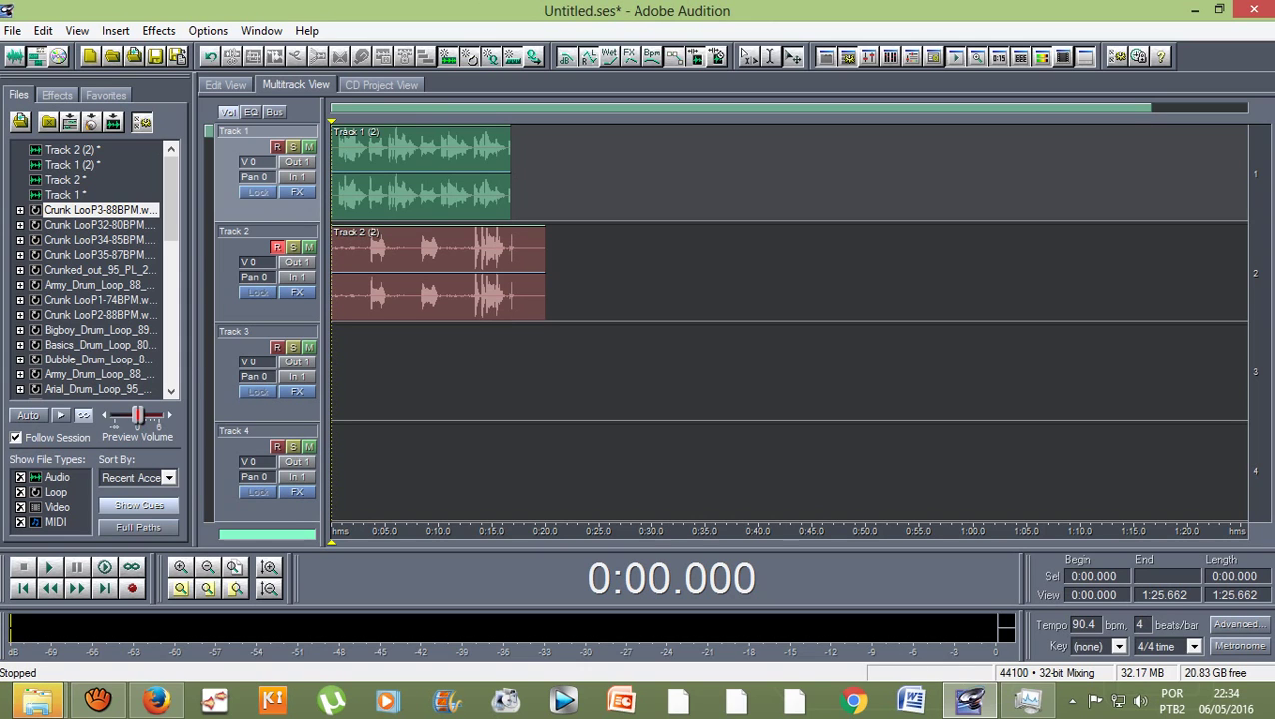
- Trim the ends of the Track 2 and Track 1 clips so both finish together at about 0:16
double_click(401, 262)
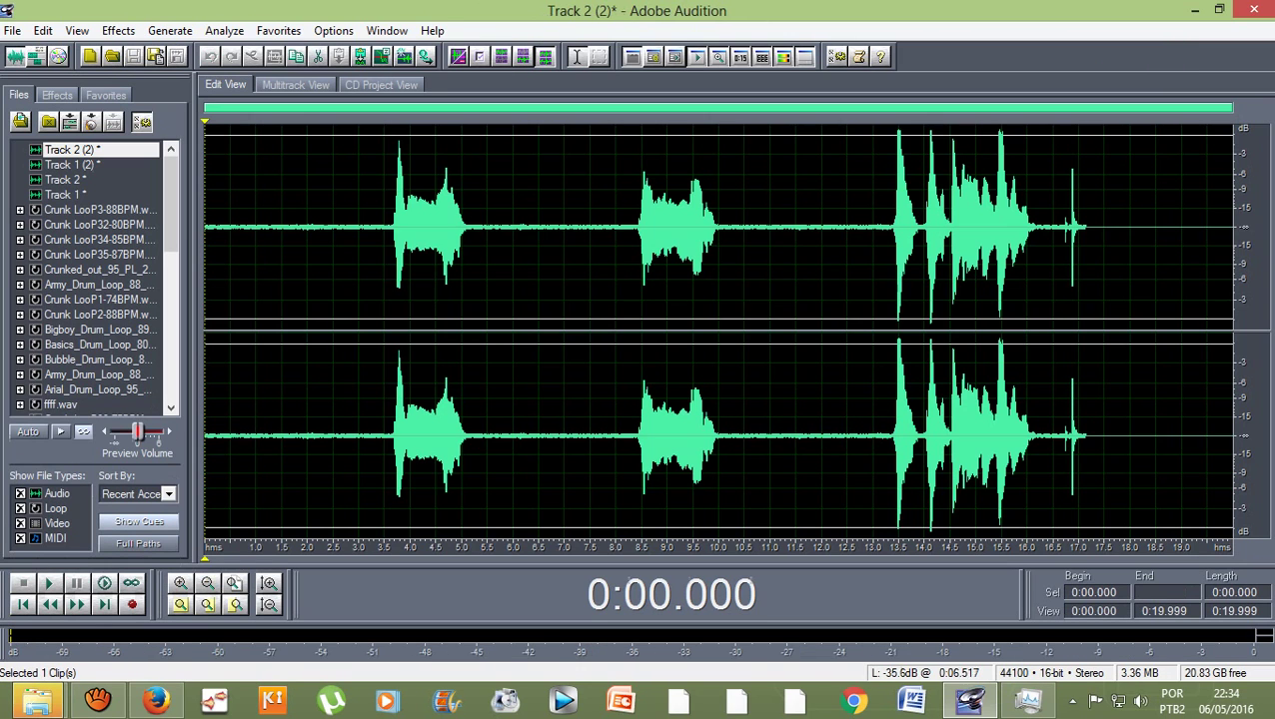
click(295, 85)
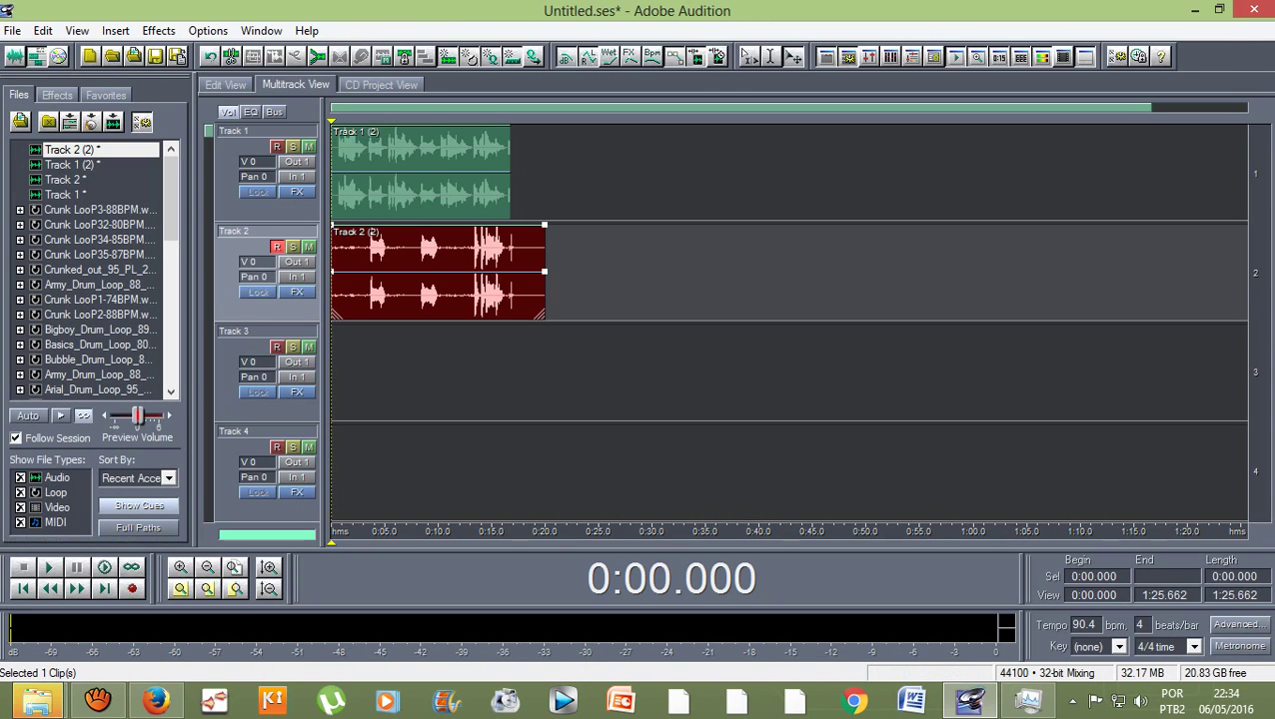
drag(545, 270, 511, 270)
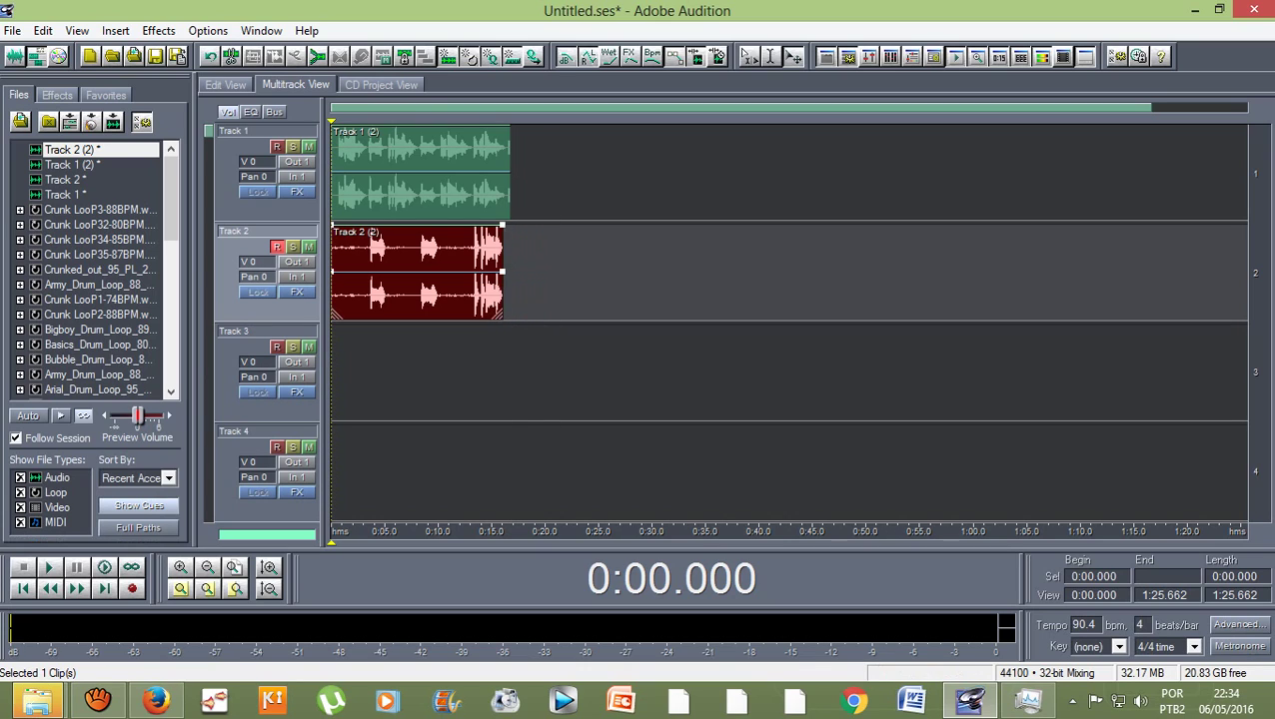
click(520, 200)
drag(510, 171, 505, 172)
mouse_move(333, 149)
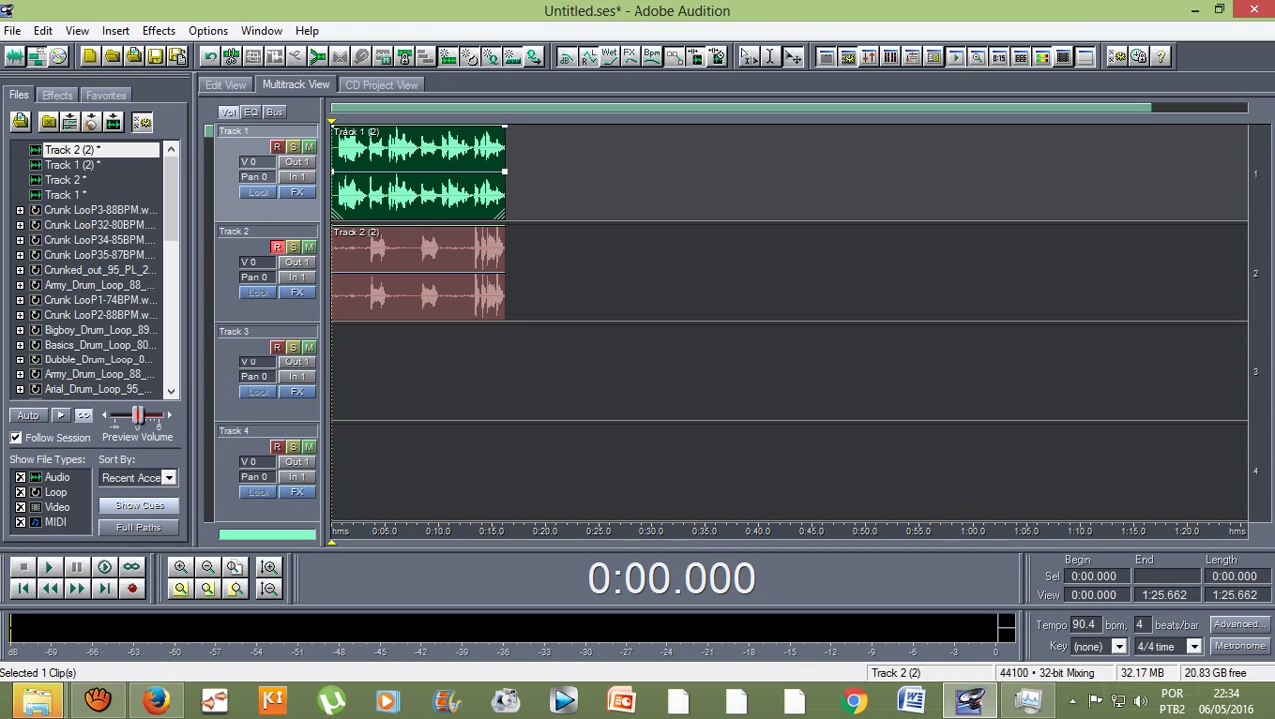
- Disarm Track 2 and play both recorded tracks together from the start to about 0:16
click(281, 262)
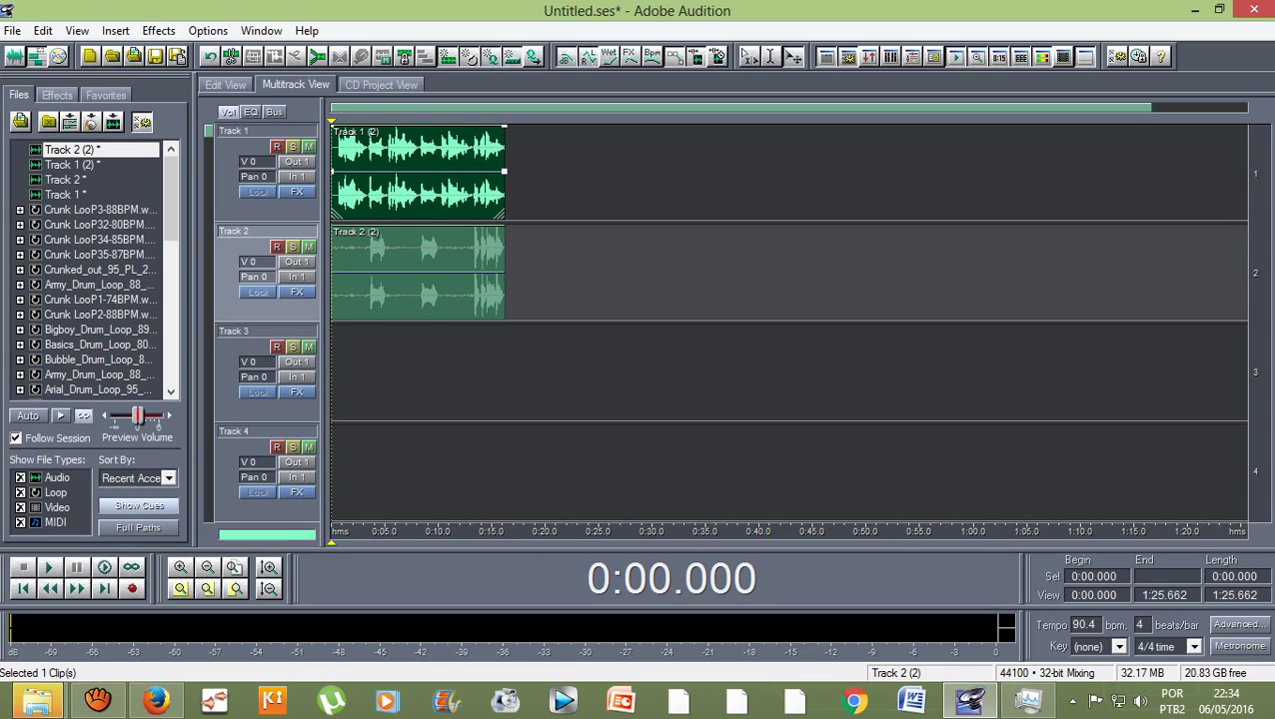
key(space)
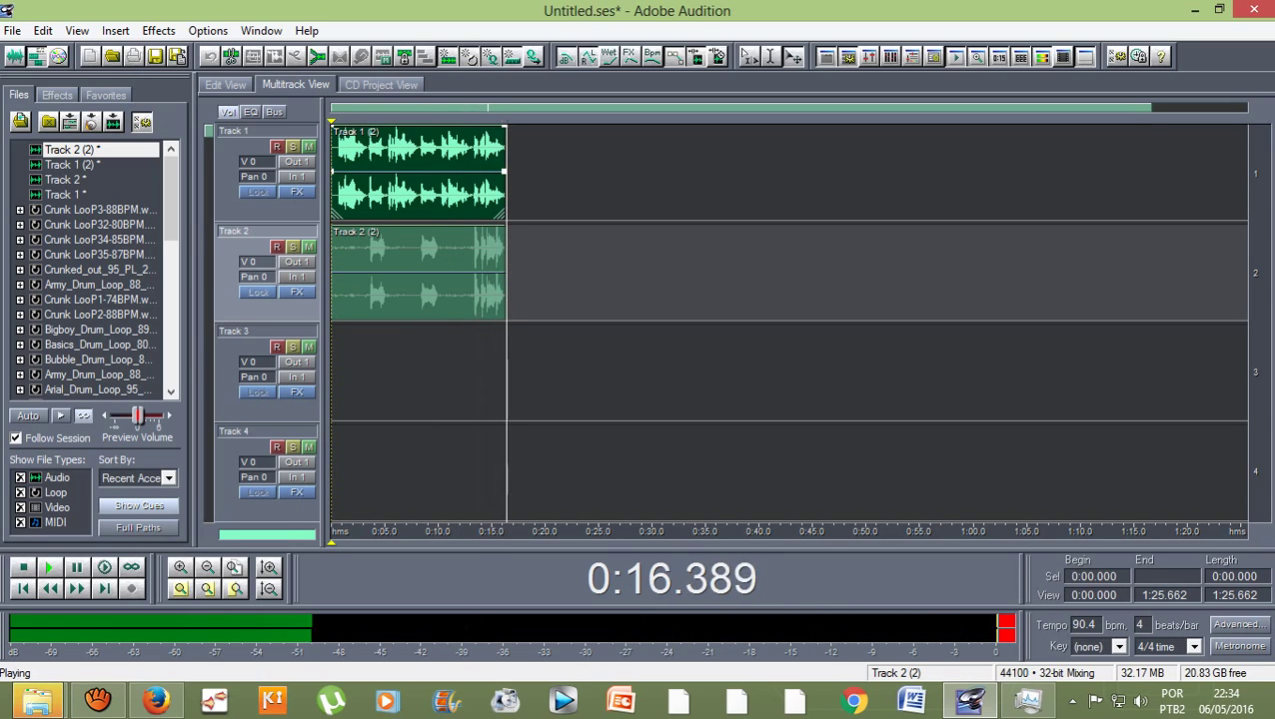
key(space)
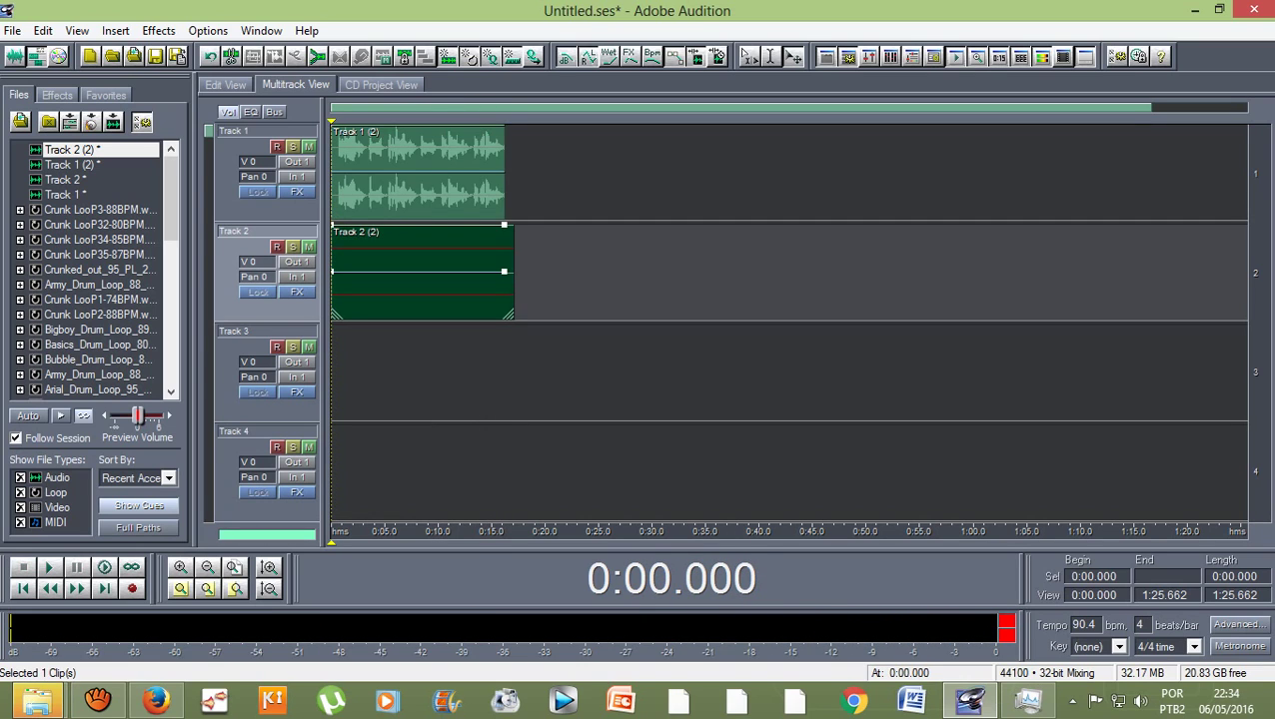
- Replace the Track 2 clip with a fresh copy of the Track 2 (2) recording, trimmed to end with the Track 1 clip
key(Delete)
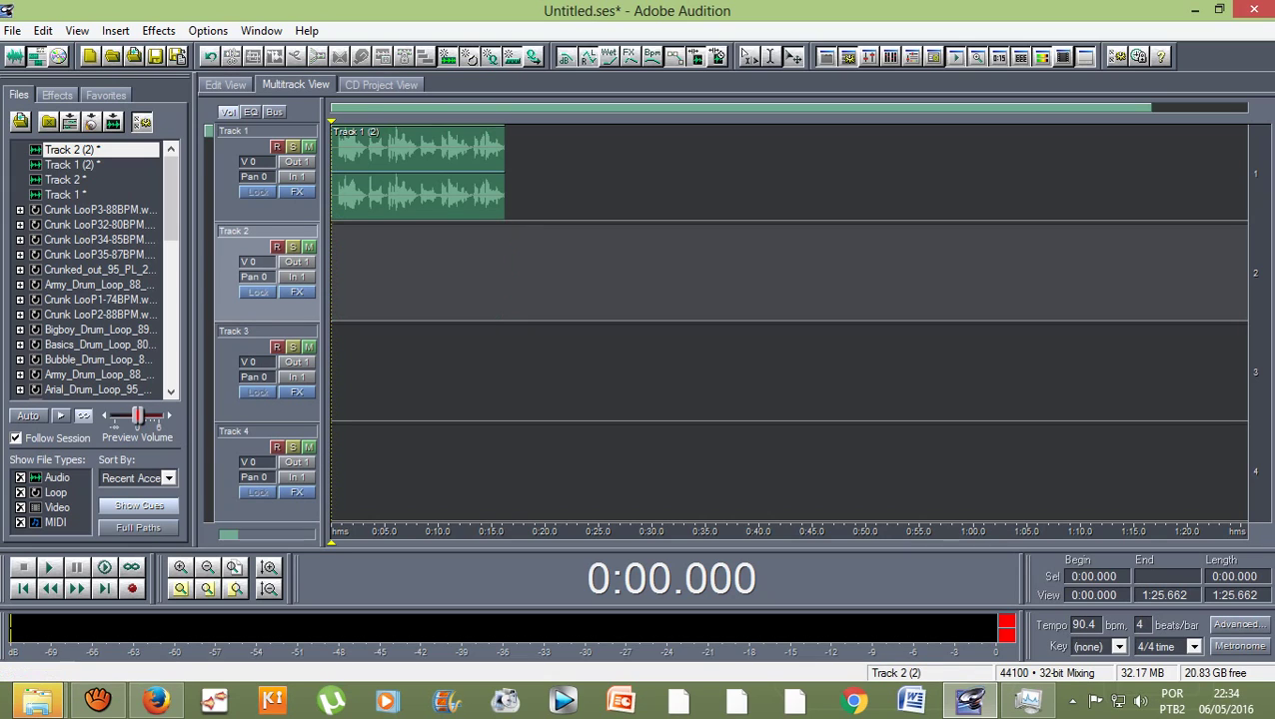
drag(70, 149, 366, 270)
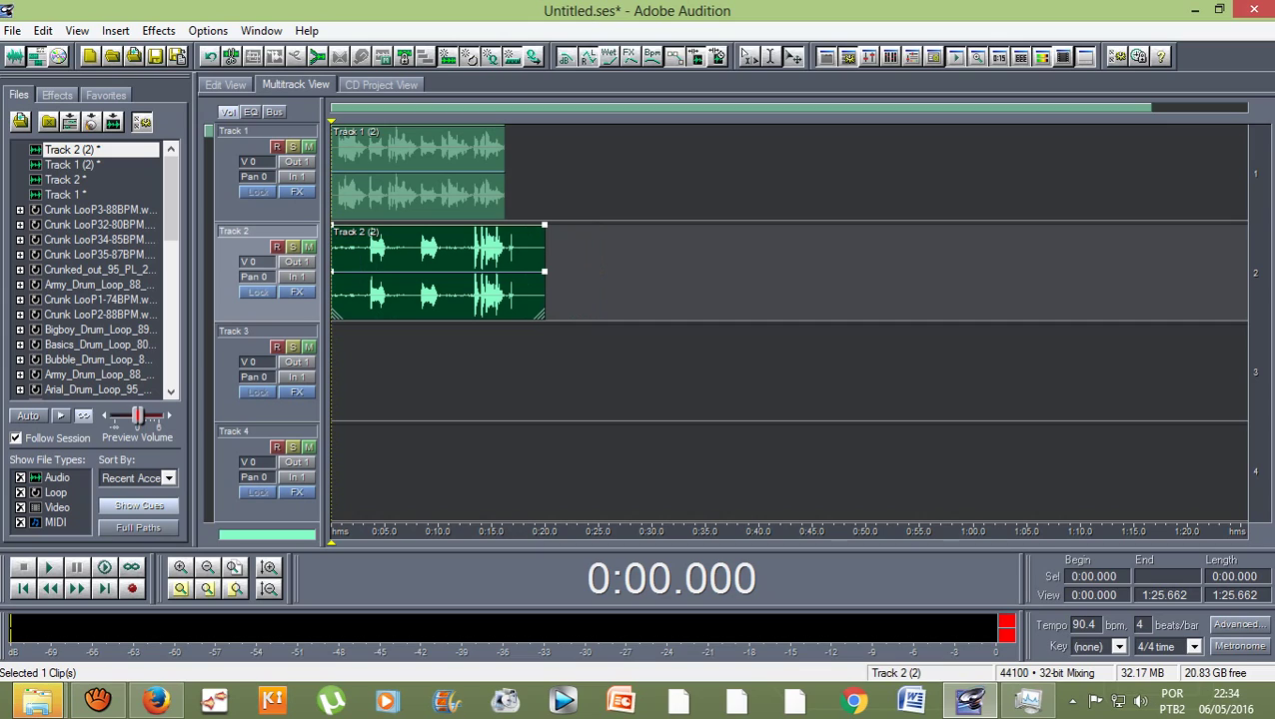
drag(544, 295, 505, 295)
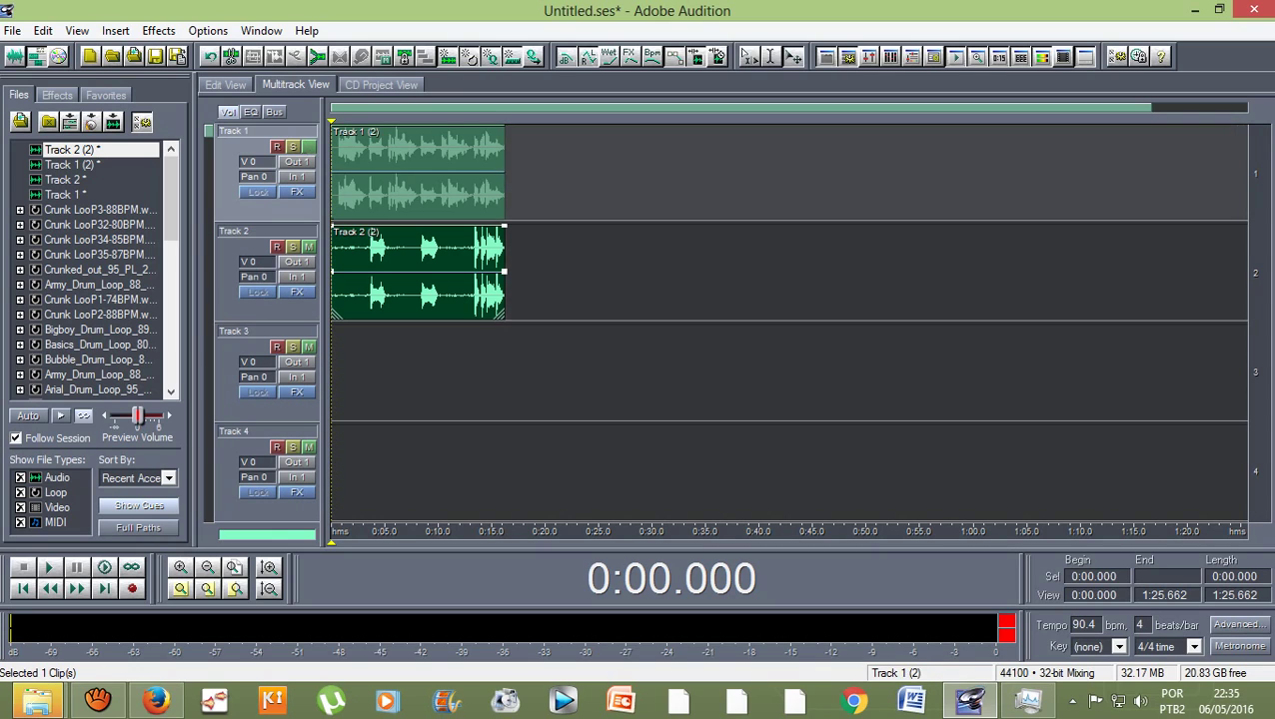
- Mute the whole of Track 2, play a few seconds of the session, and unmute the track
click(420, 170)
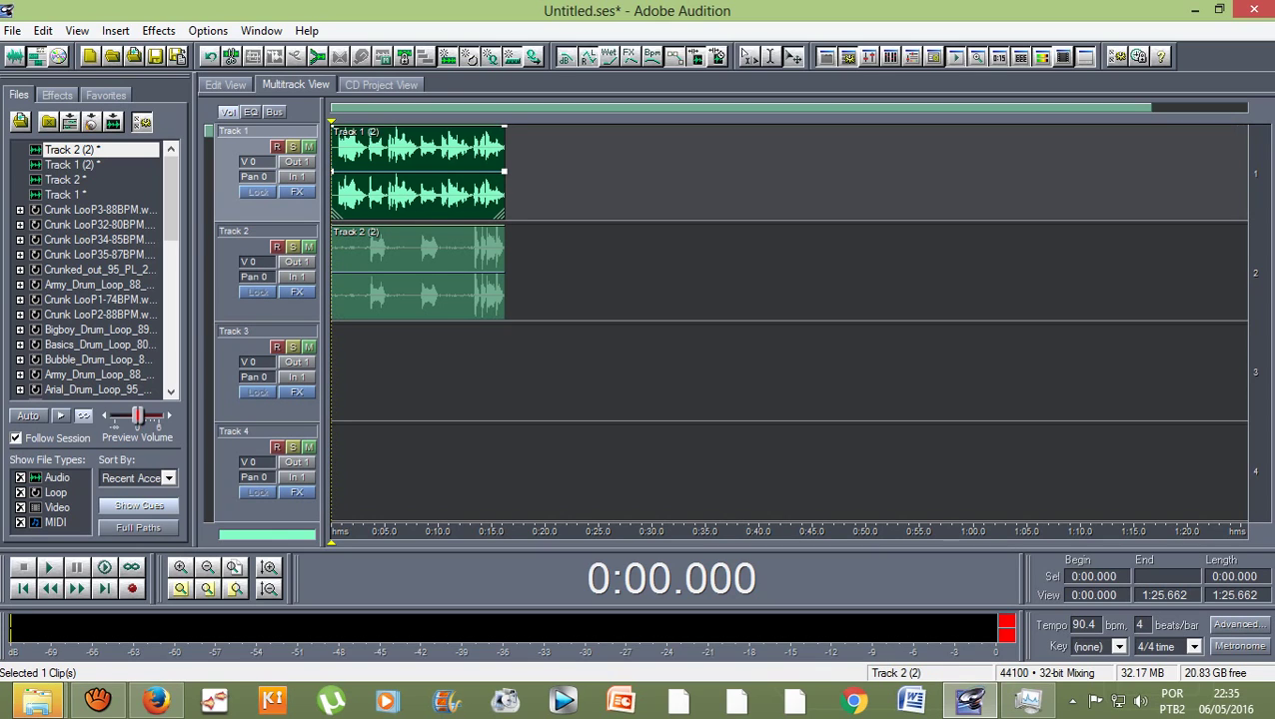
click(420, 270)
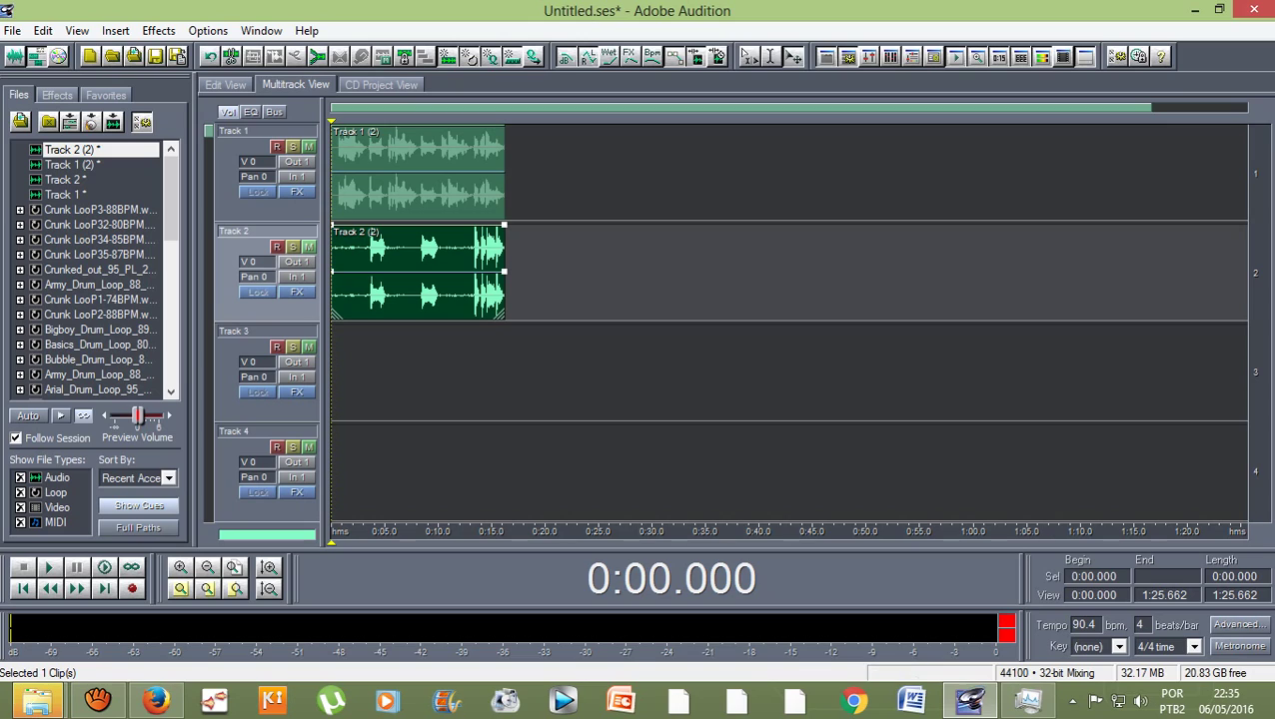
click(308, 246)
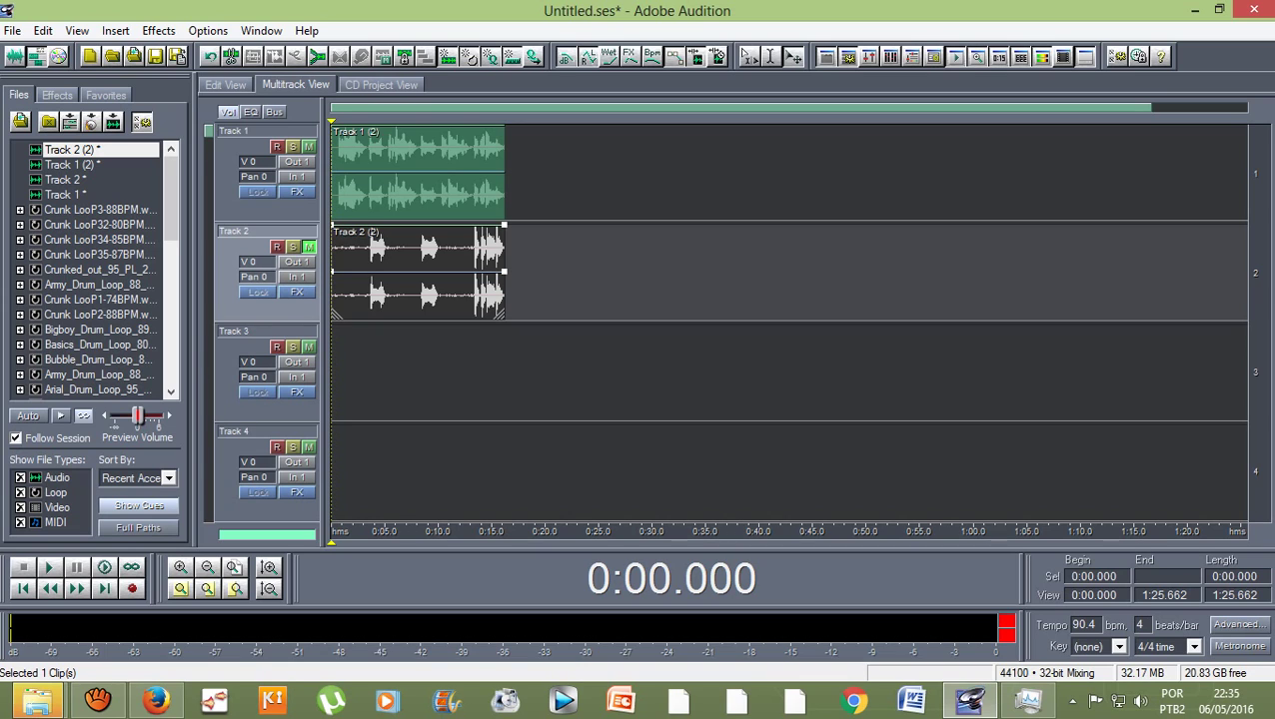
key(space)
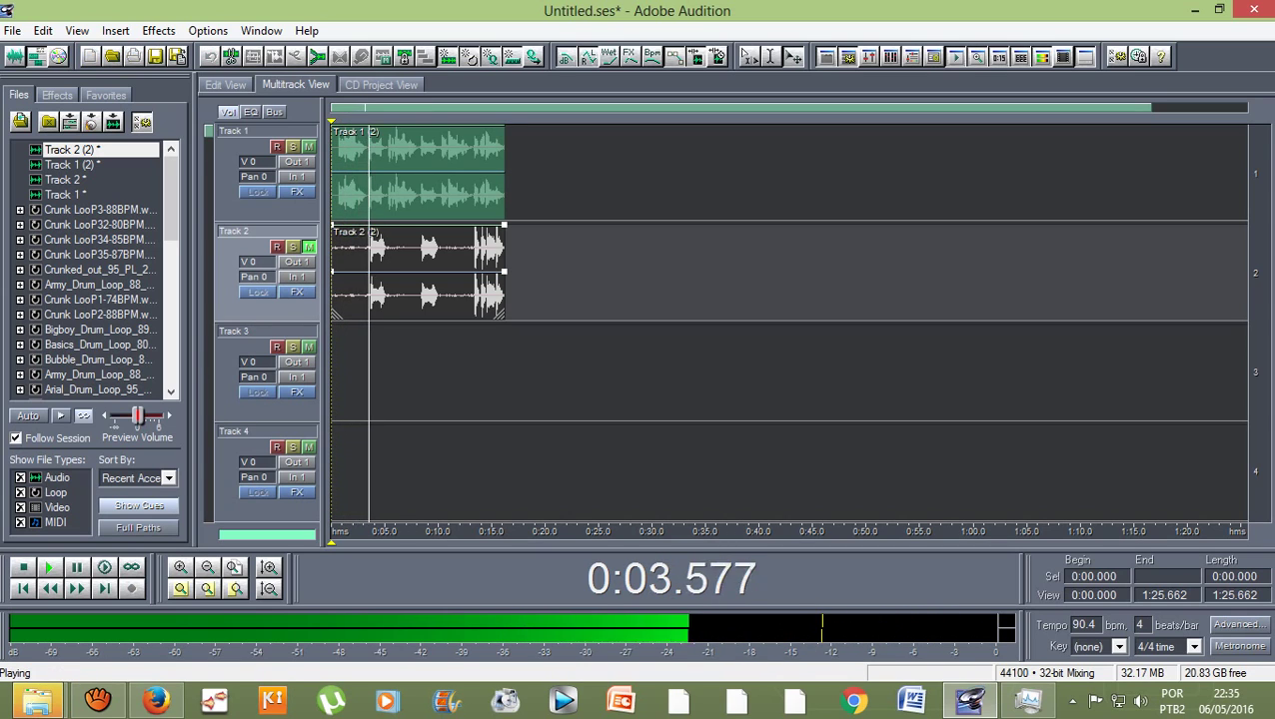
key(space)
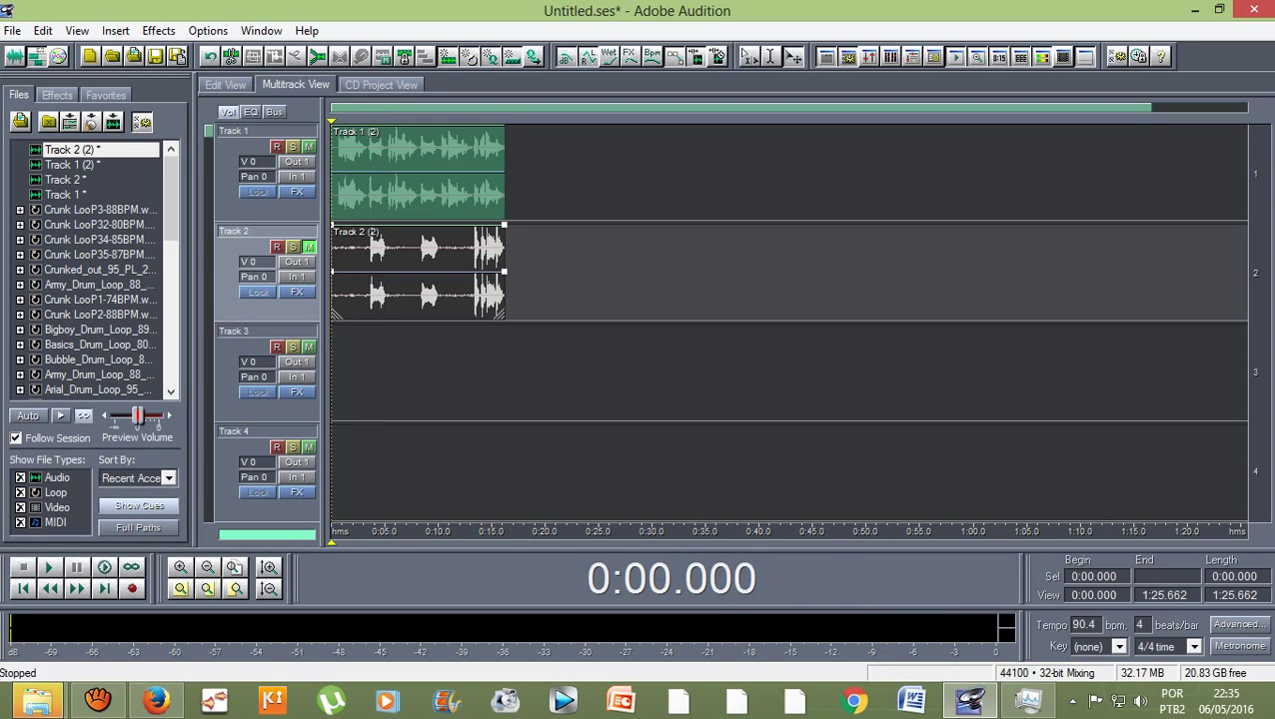
click(420, 262)
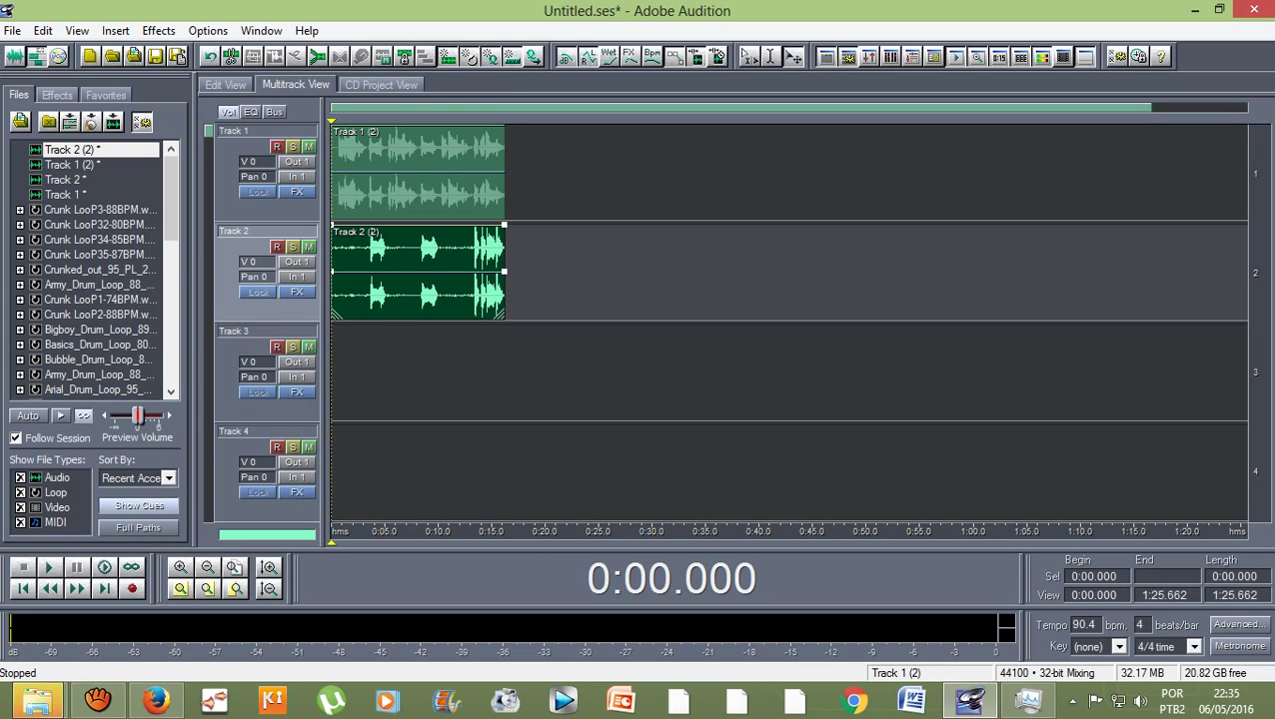
- Mute only the selected clip on Track 2 and play the session to hear Track 1 alone
click(381, 56)
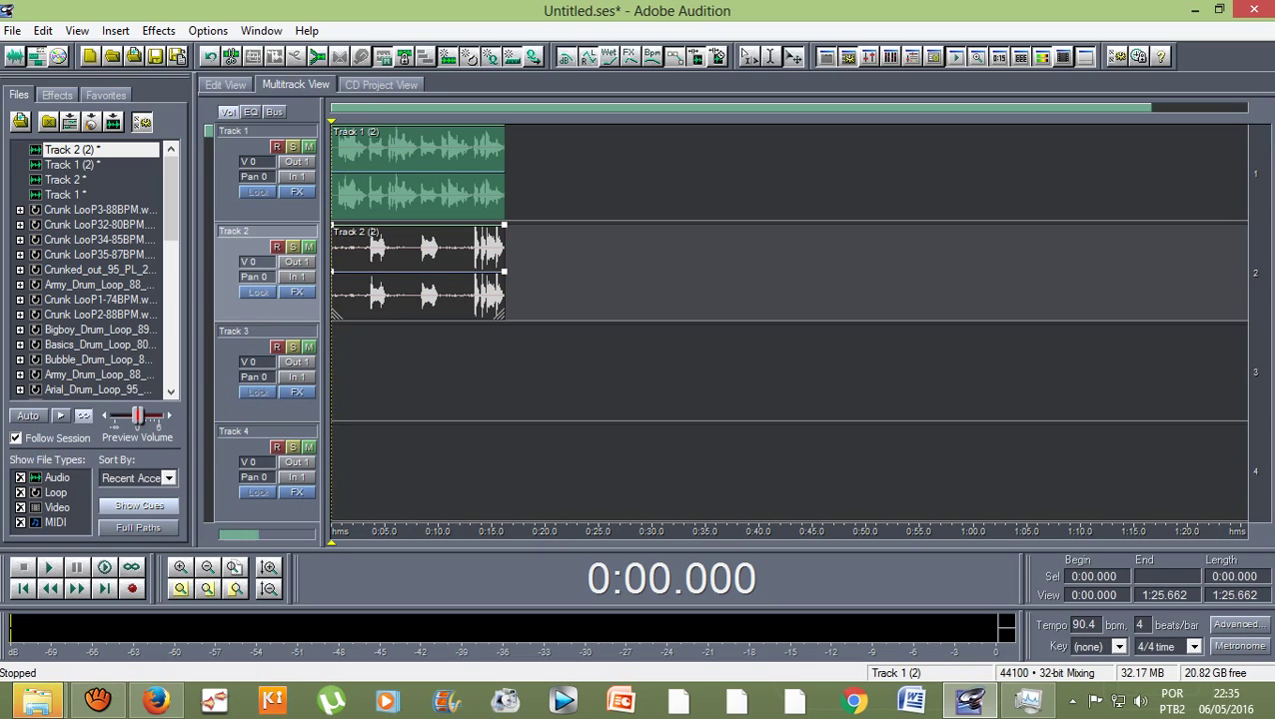
key(space)
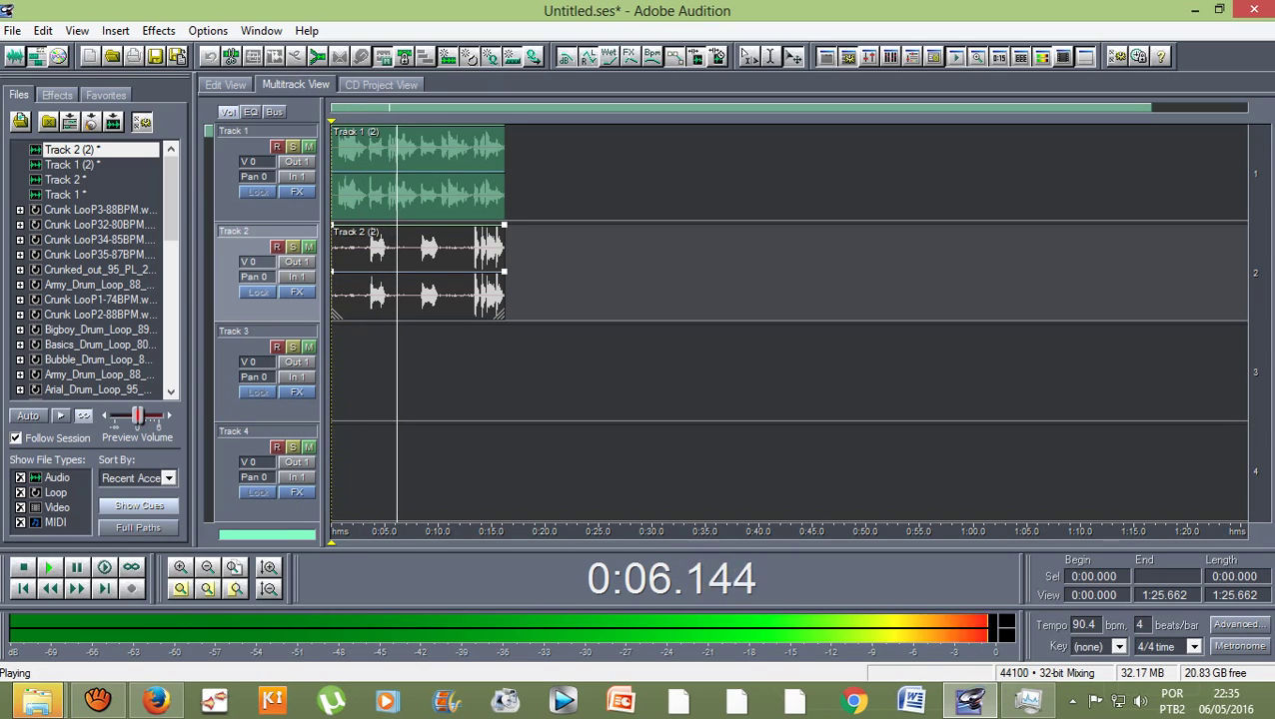
key(space)
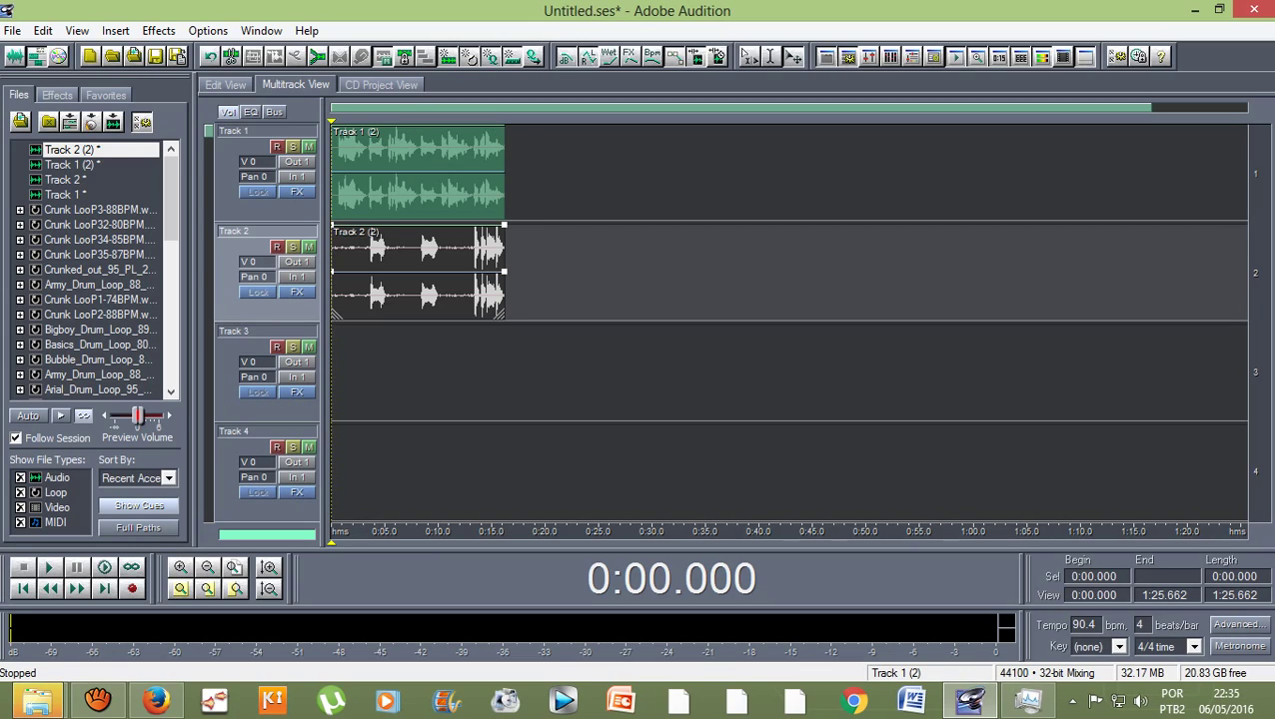
- Select all clips, mute them together so both tracks are silenced, and play the session
key(ctrl+a)
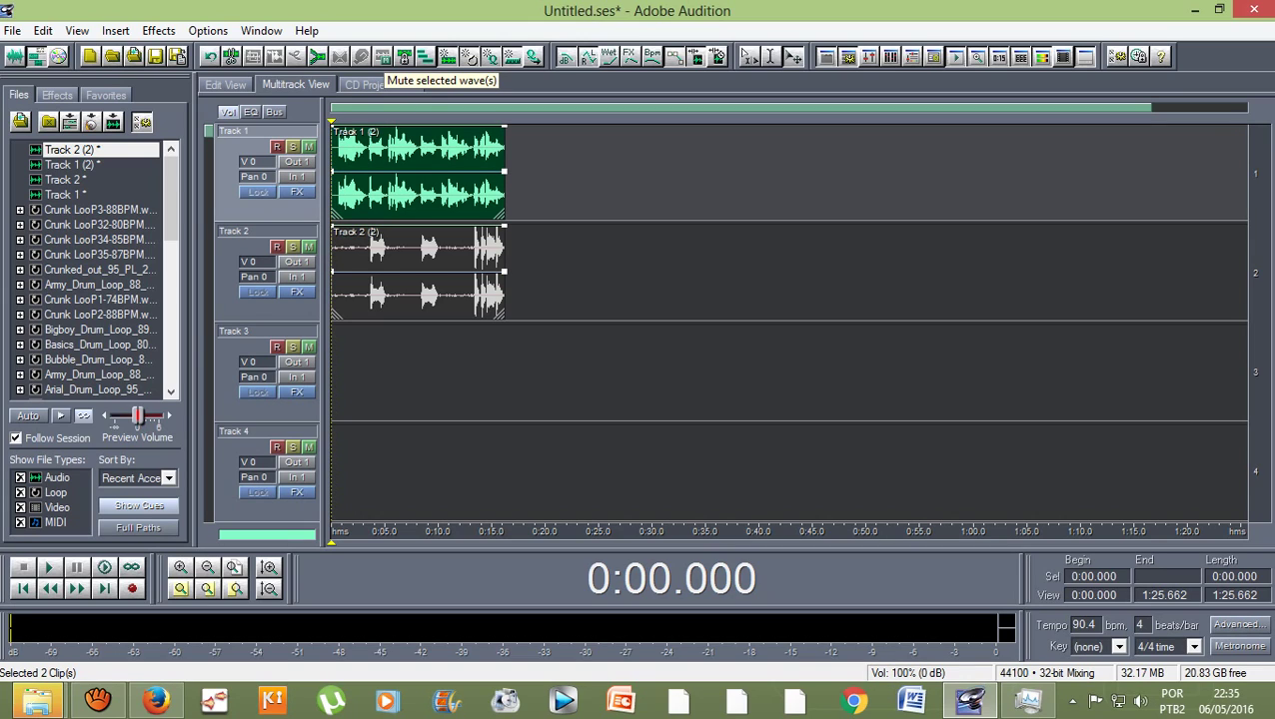
click(384, 57)
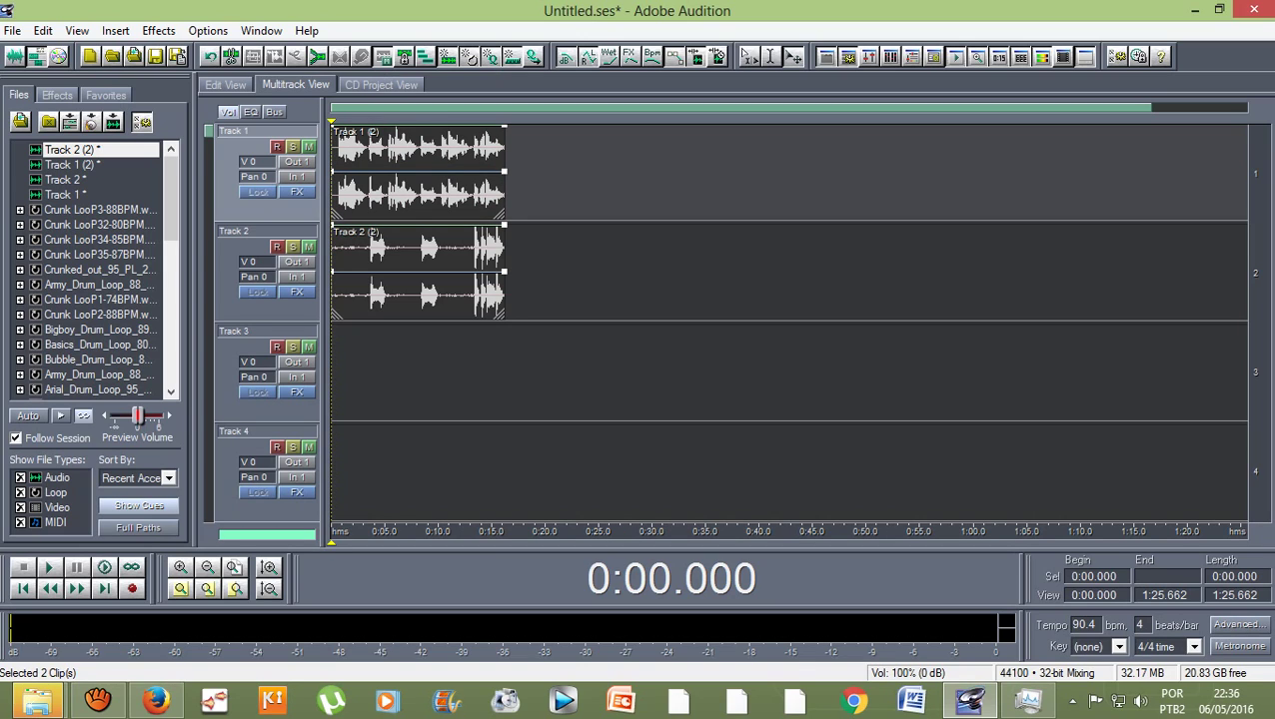
key(space)
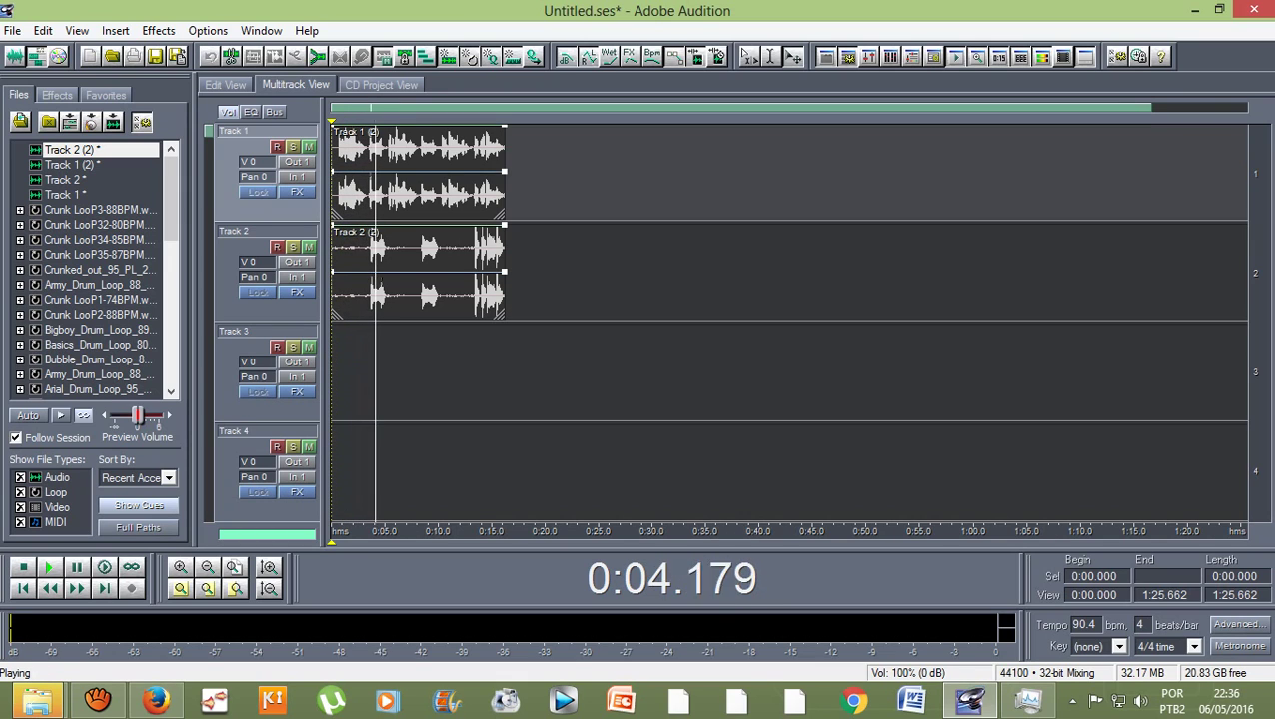
key(space)
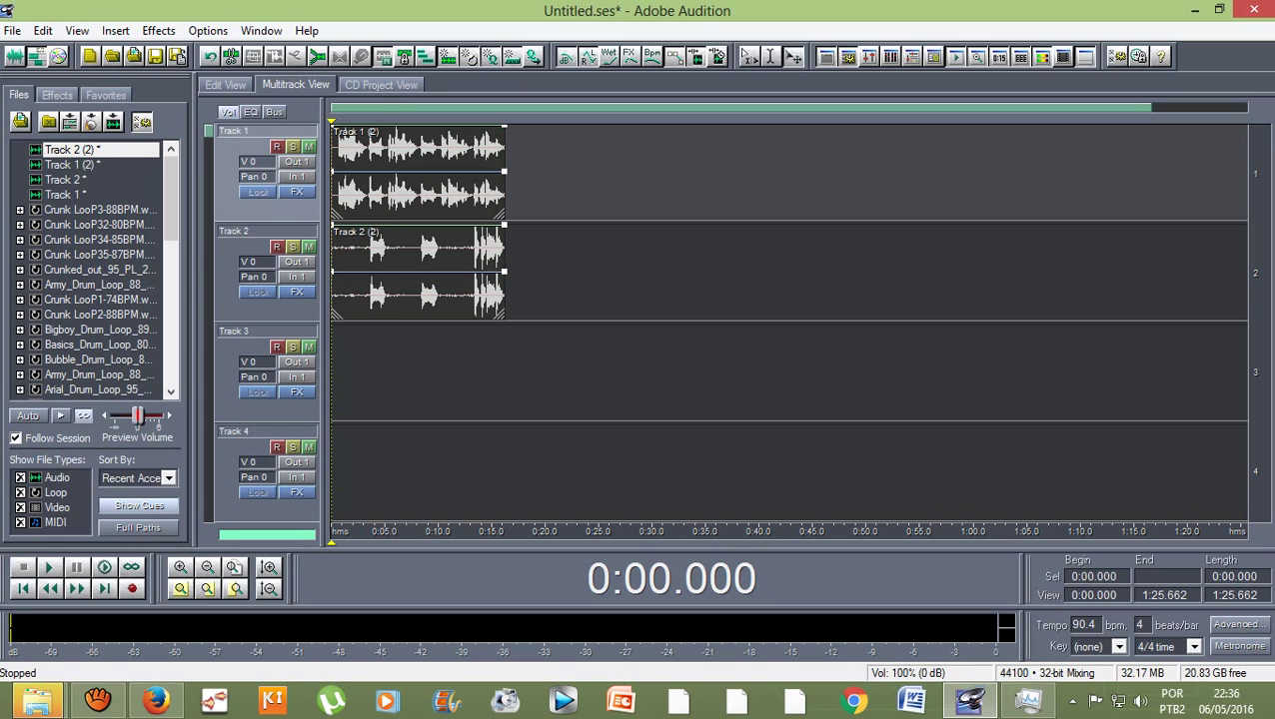
- Unmute the clips on Track 1 and Track 2 together and play about ten seconds of both
key(ctrl+a)
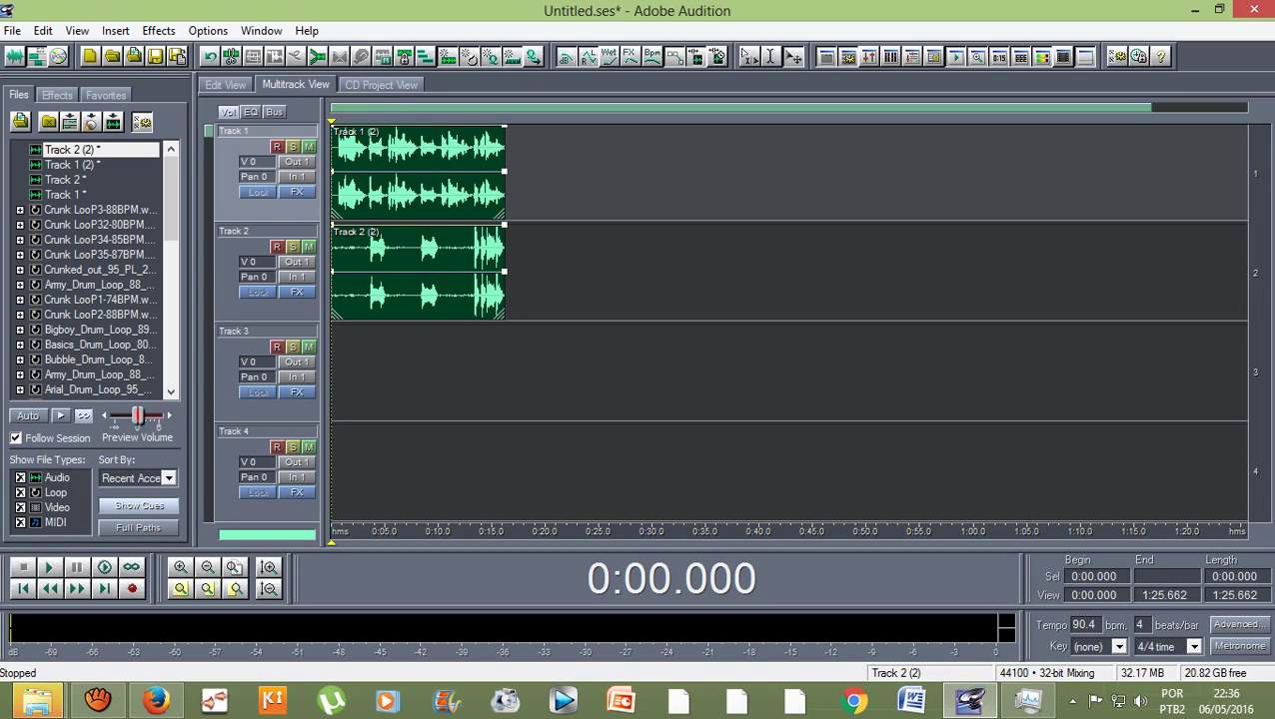
key(space)
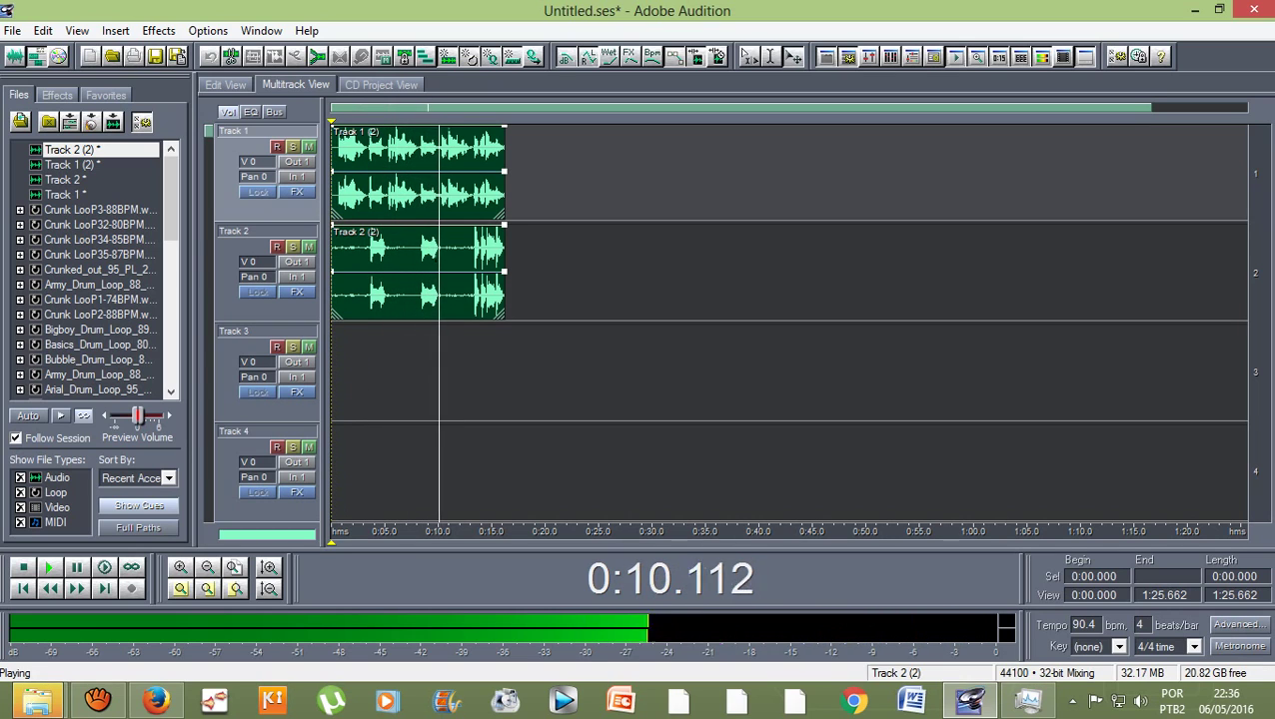
key(space)
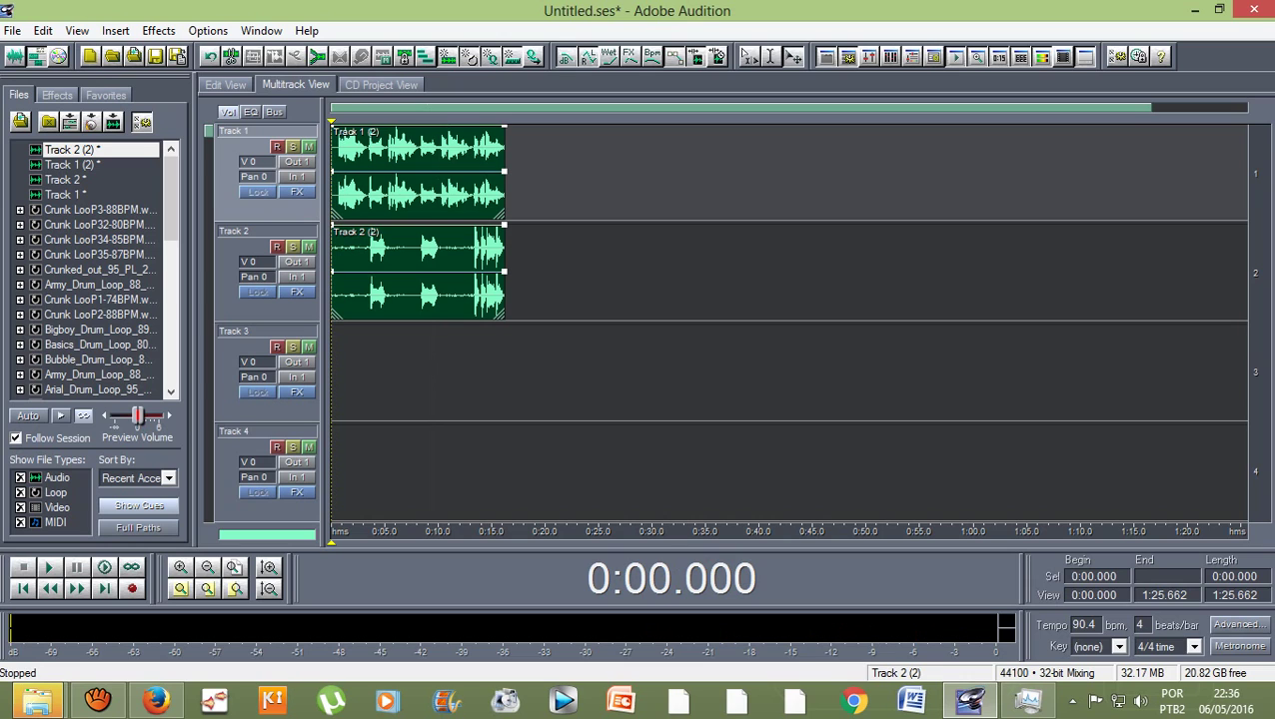
click(110, 699)
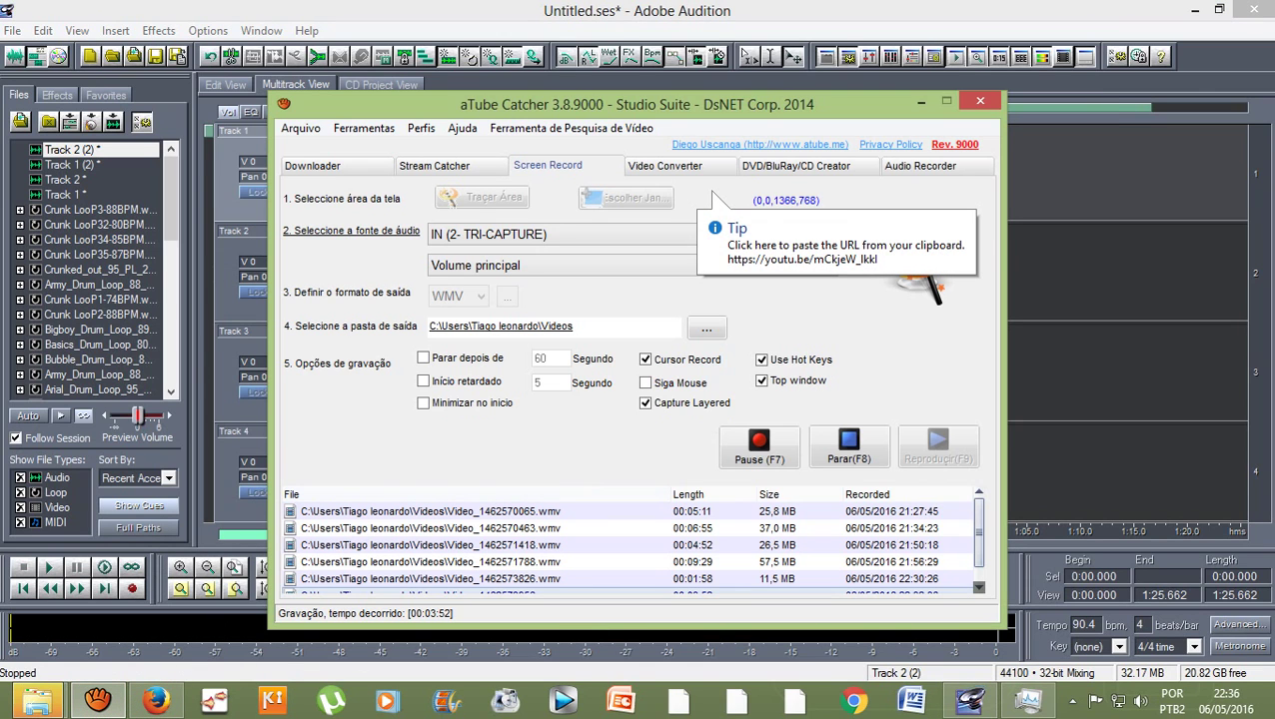